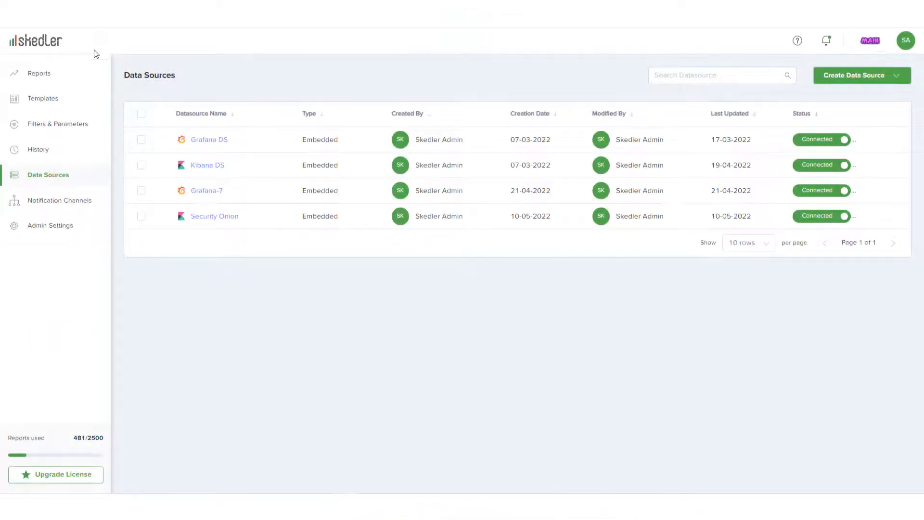
Open the reports list and create a new visual report.
click(51, 78)
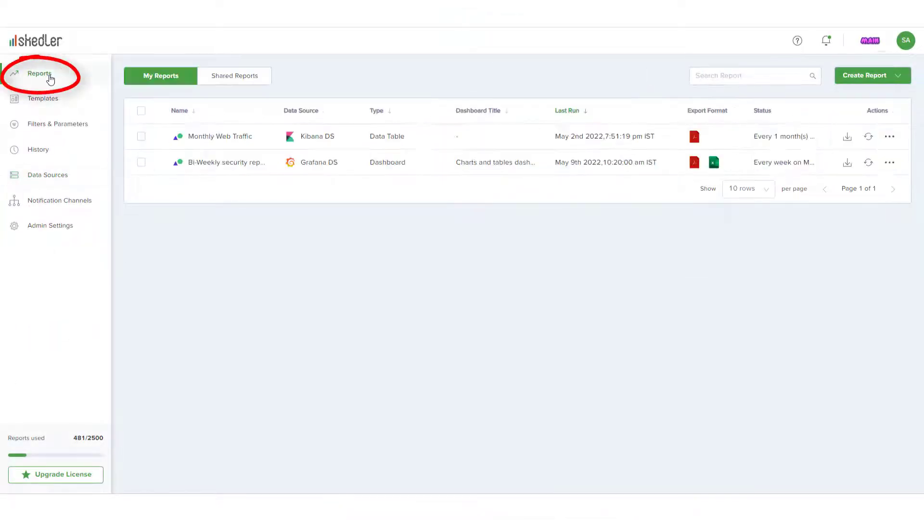
click(897, 79)
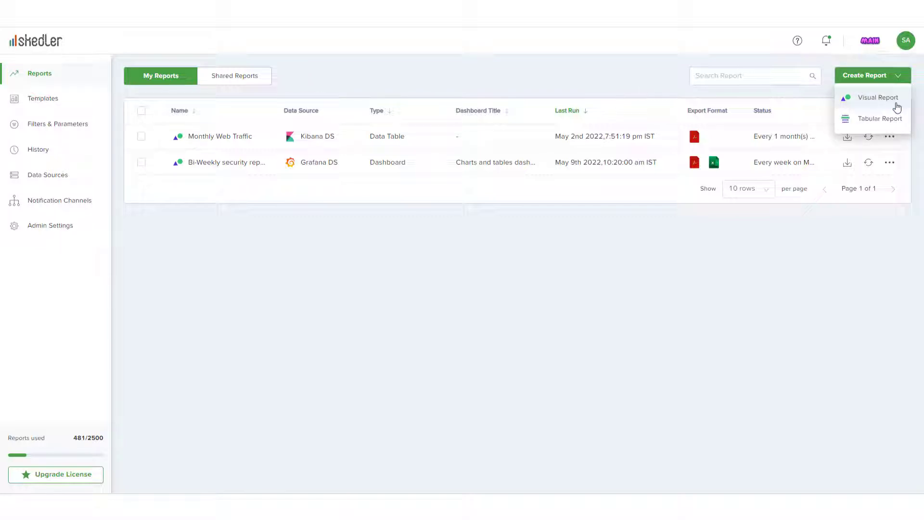
click(897, 98)
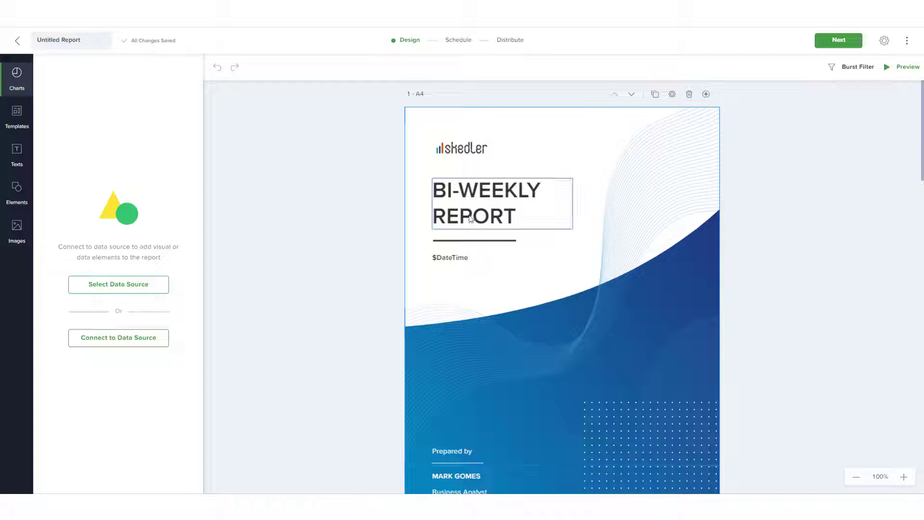
Choose Security Onion as the report's data source, with the Default space and the Security Onion - Network & Log dashboard.
click(138, 287)
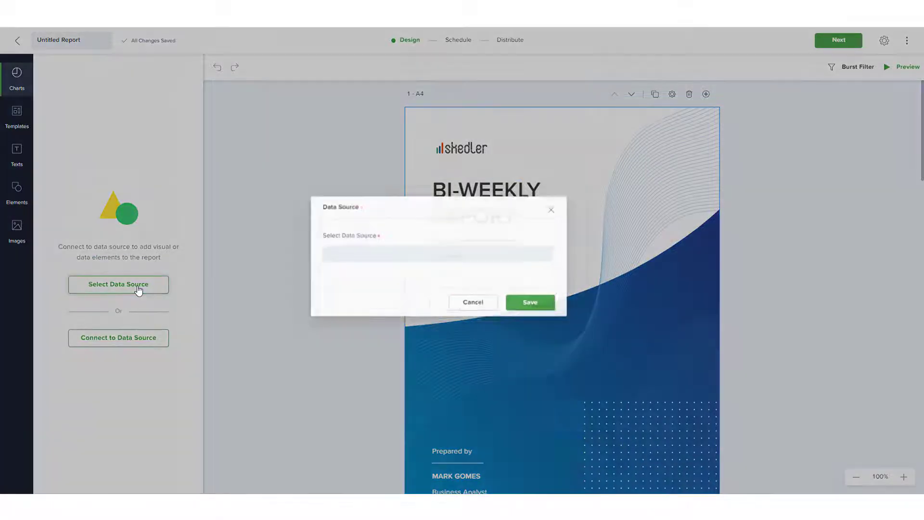
click(410, 253)
click(397, 326)
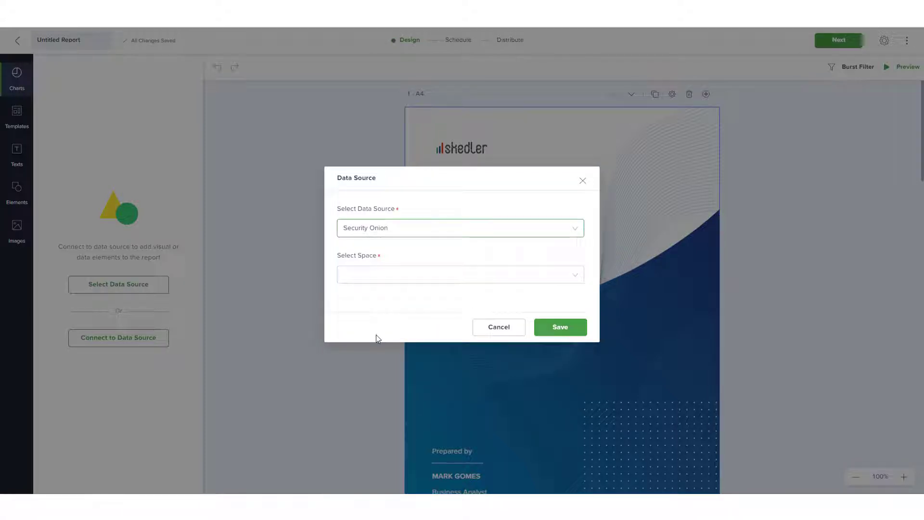
click(402, 274)
click(393, 299)
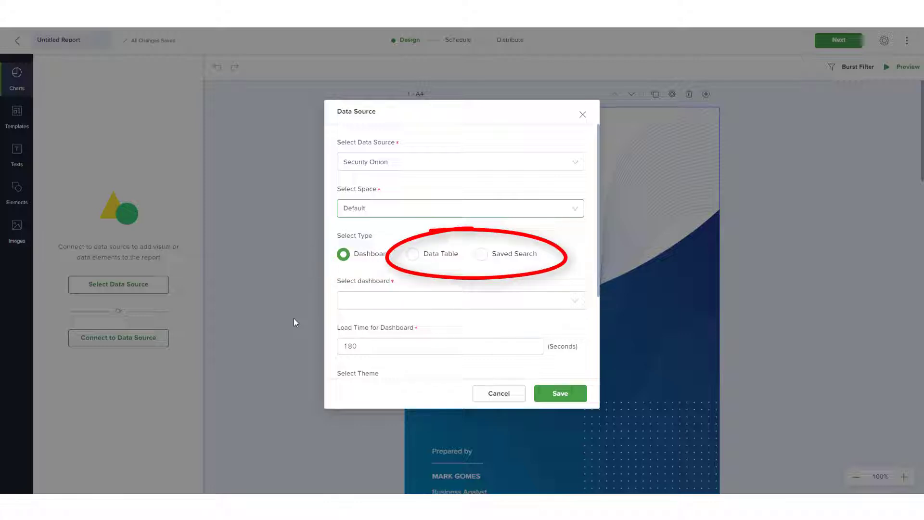
click(352, 302)
click(438, 423)
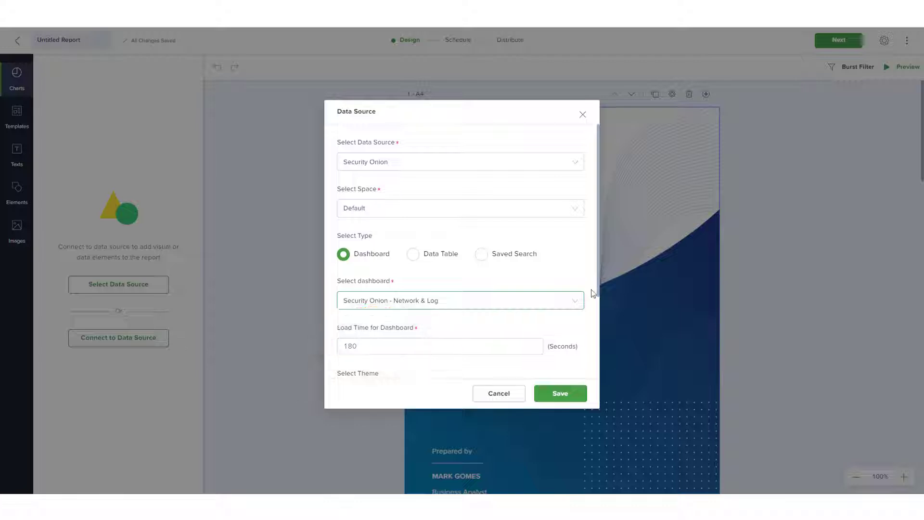
Try the Dashboard and Smart layout options, set the layout to Custom Layout, and save the data source settings.
drag(598, 291, 601, 398)
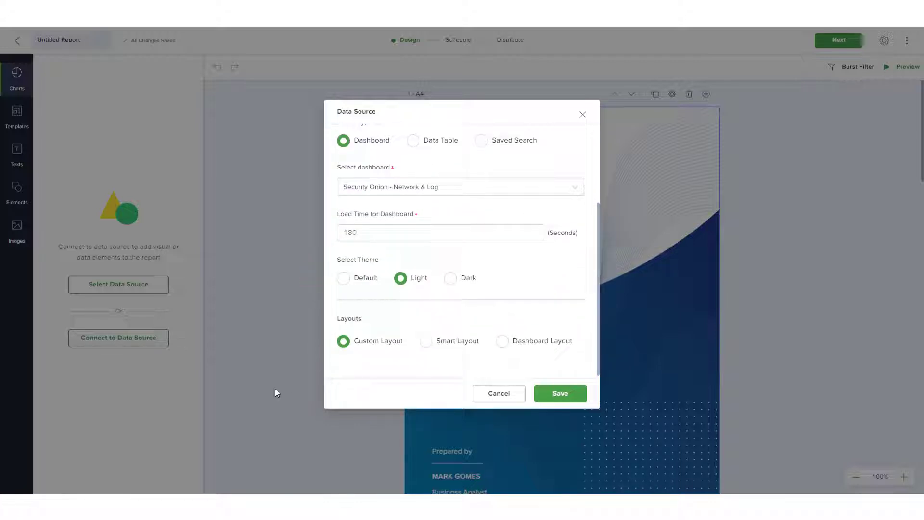
click(503, 342)
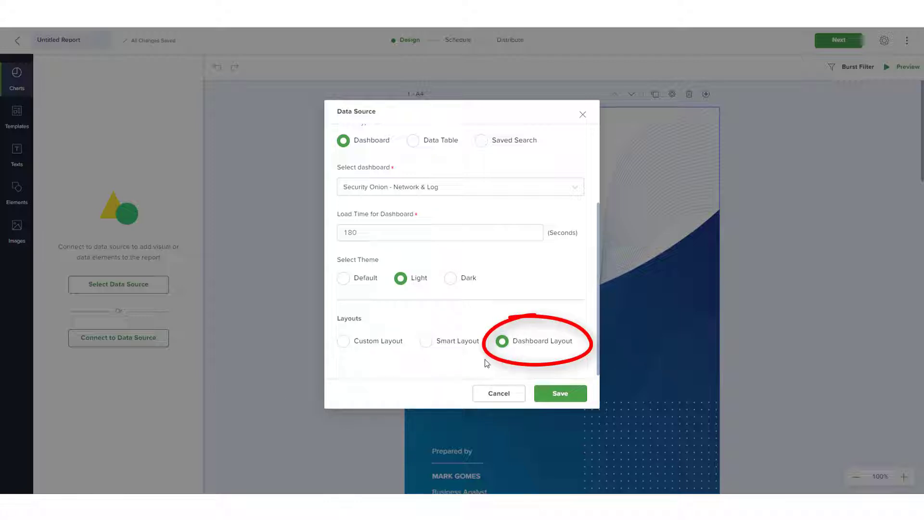
click(425, 343)
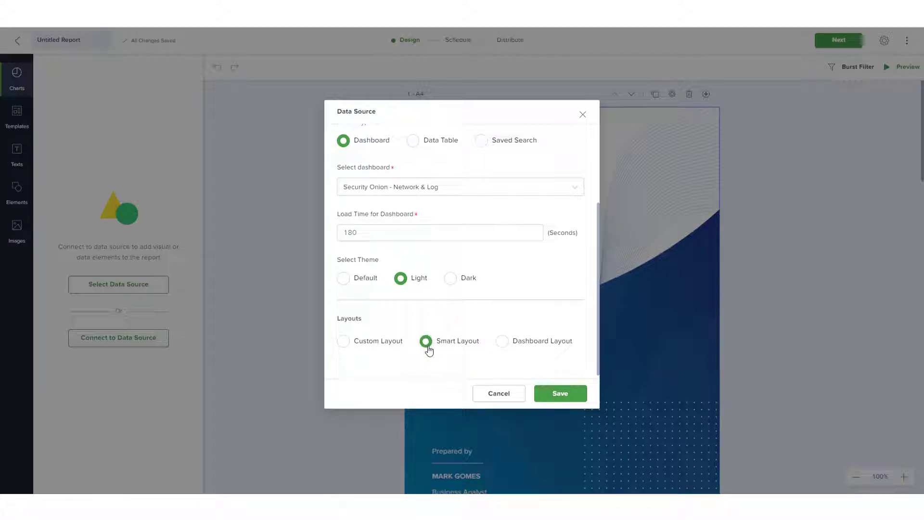
click(343, 342)
click(560, 396)
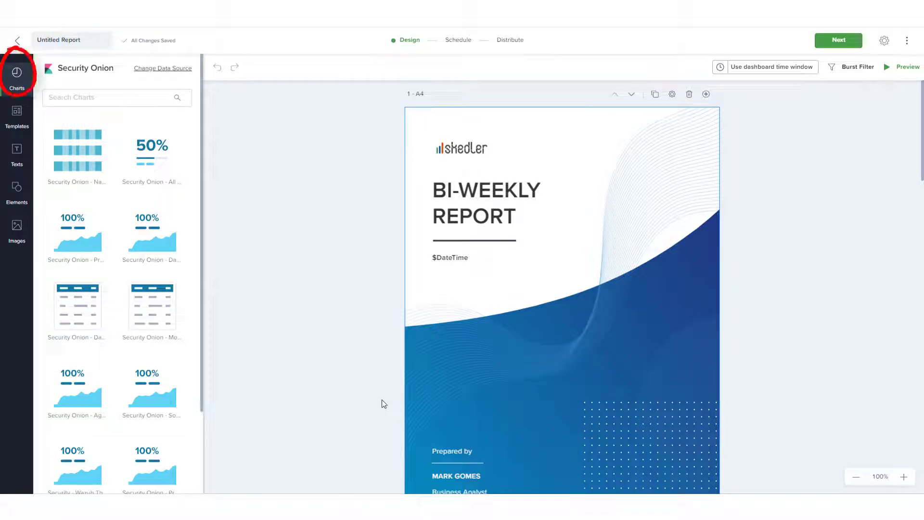
Browse the available text styles, elements, images, report templates and saved templates.
click(17, 153)
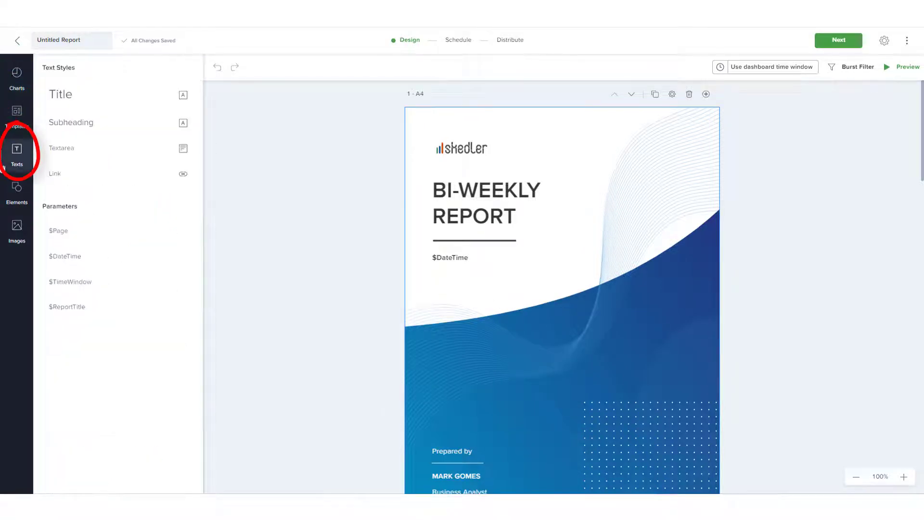
click(11, 195)
click(9, 237)
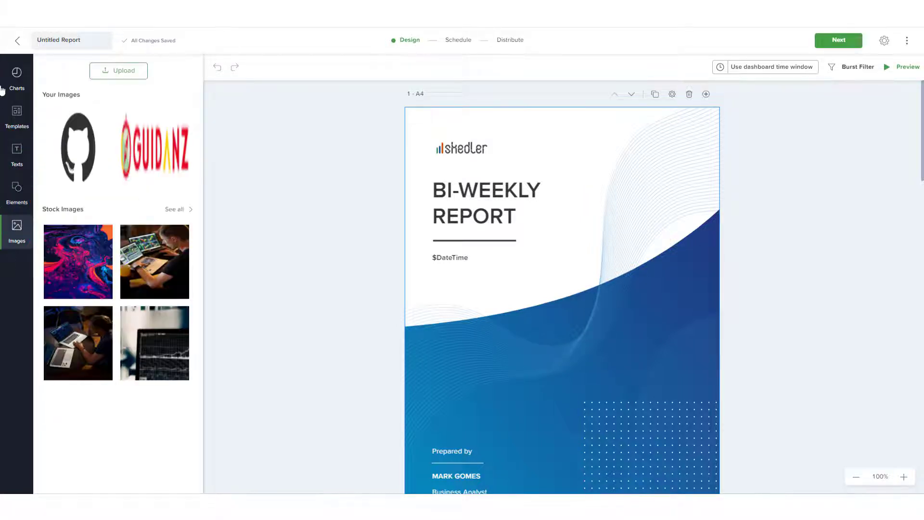
click(2, 126)
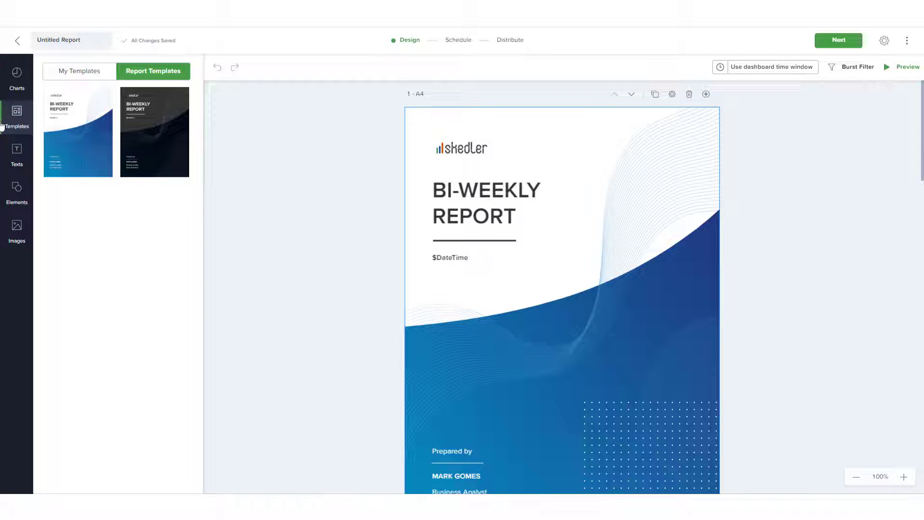
click(65, 78)
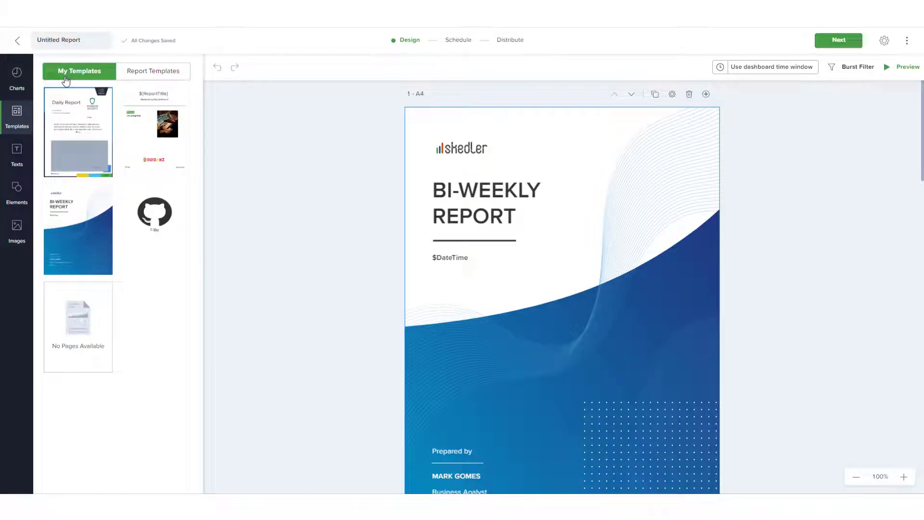
Rename the report as Monthly Threat Analysis.
click(90, 40)
text(Mont)
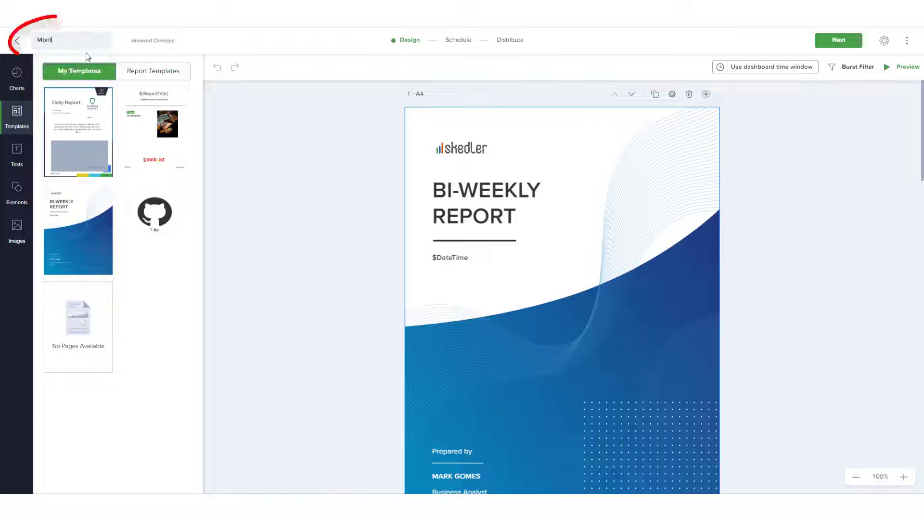
text(hly Threat Analysis)
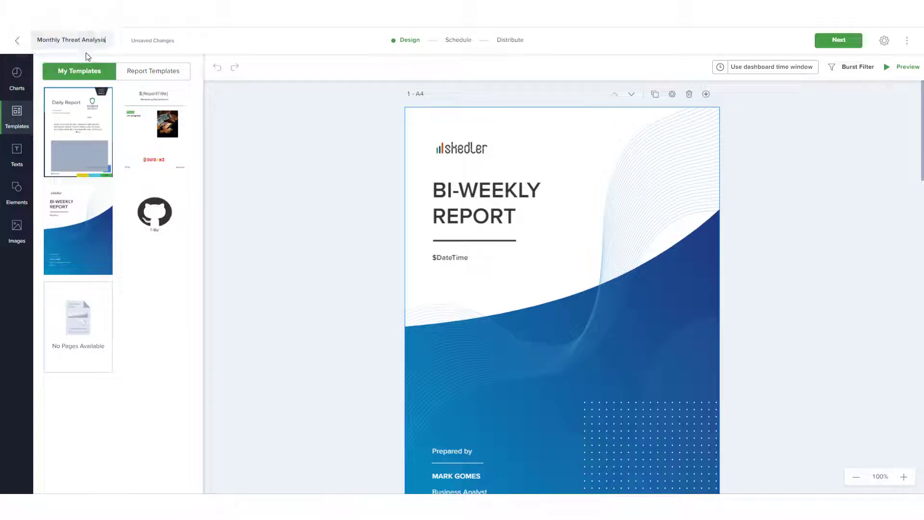
Place the Security Onion - Source Logs chart on page 2, shrink it and position it just below the header.
click(16, 77)
scroll(371, 154, down, 5)
scroll(370, 154, down, 5)
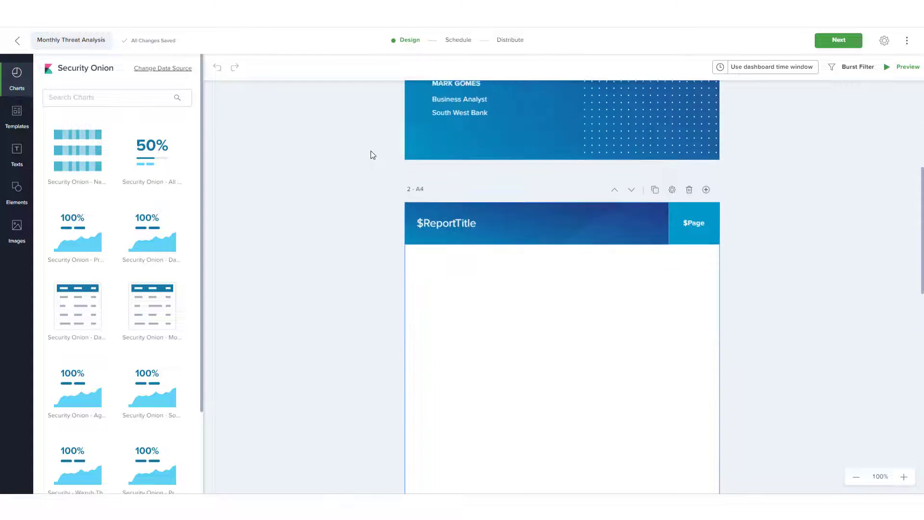
drag(77, 387, 443, 240)
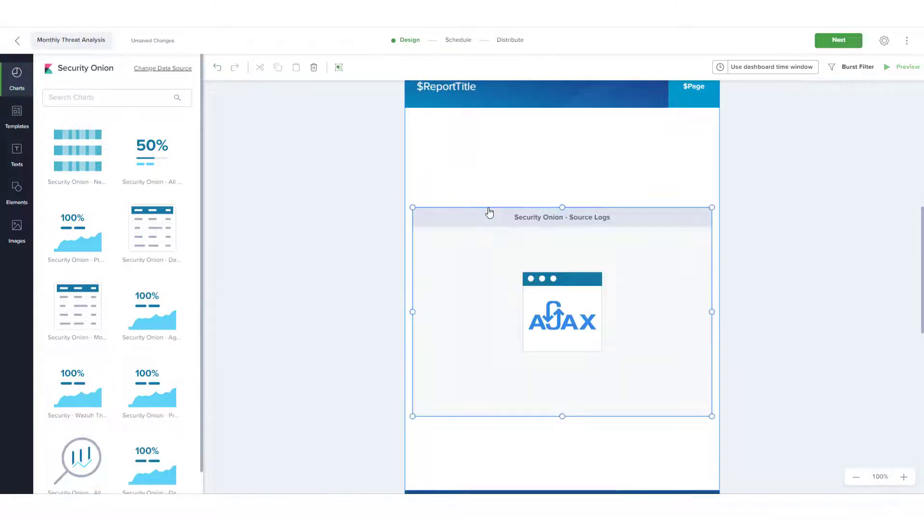
drag(712, 207, 609, 173)
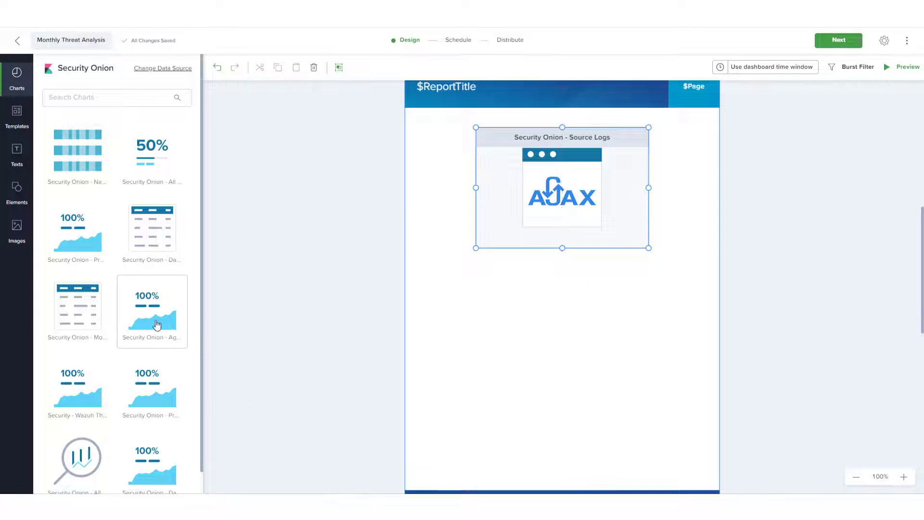
Add the Security Onion - Agent logs chart to page 2 and fit it below the Source Logs chart.
drag(152, 310, 509, 425)
drag(552, 455, 498, 335)
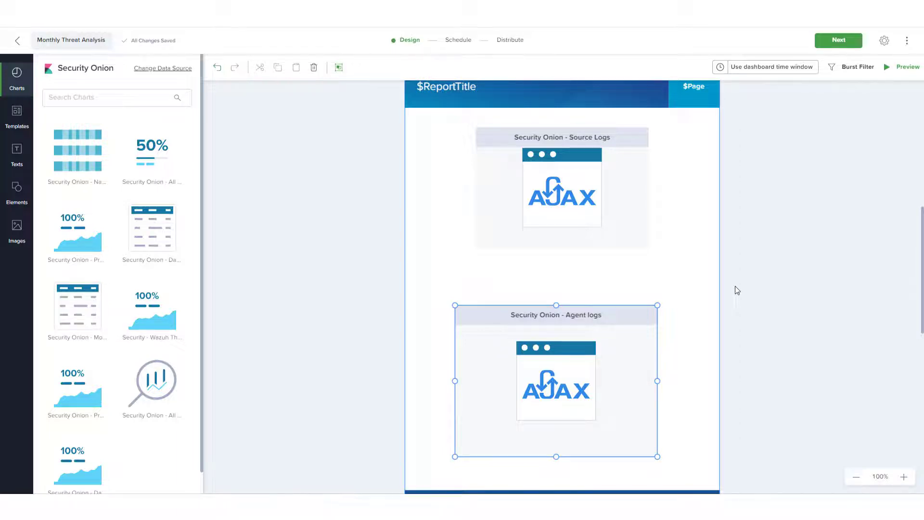
Duplicate page 2 and place the Security - Wazuh Thread chart in the upper half of the new page 3.
scroll(755, 272, up, 1)
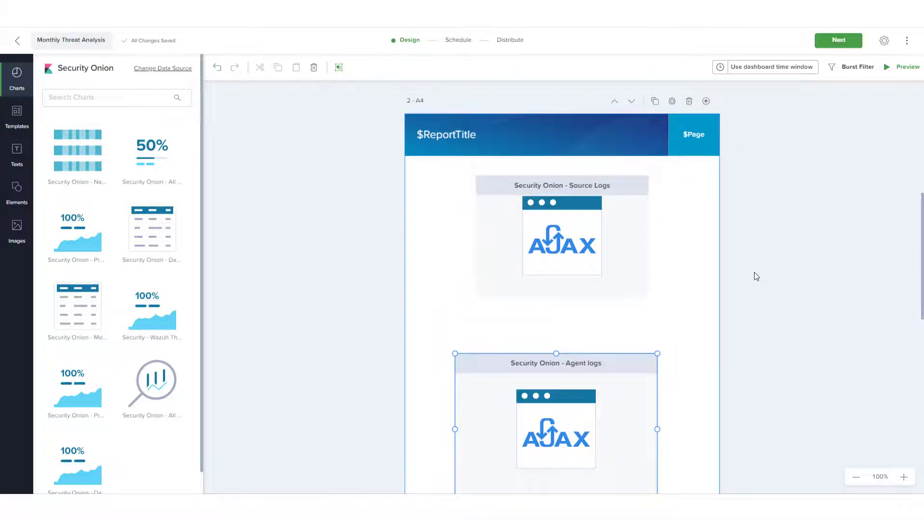
click(656, 103)
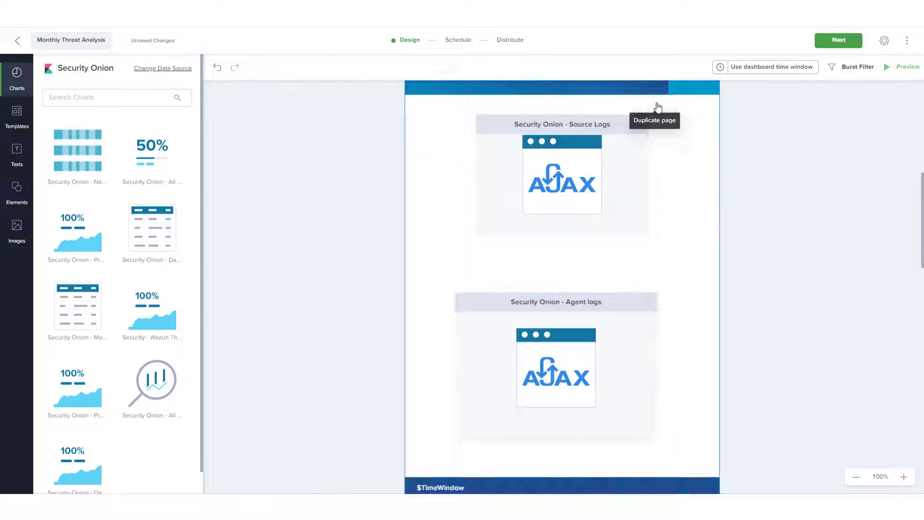
drag(151, 322, 619, 231)
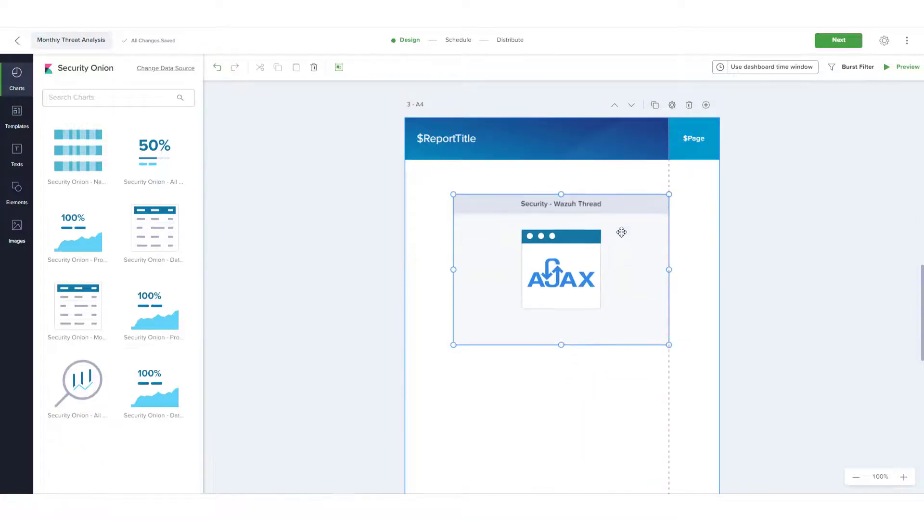
Add the Security Onion - Process events chart to page 3, then resize and position it below the Wazuh Thread chart.
drag(135, 269, 591, 424)
scroll(550, 289, down, 4)
drag(413, 227, 461, 249)
drag(549, 315, 524, 249)
scroll(751, 308, up, 4)
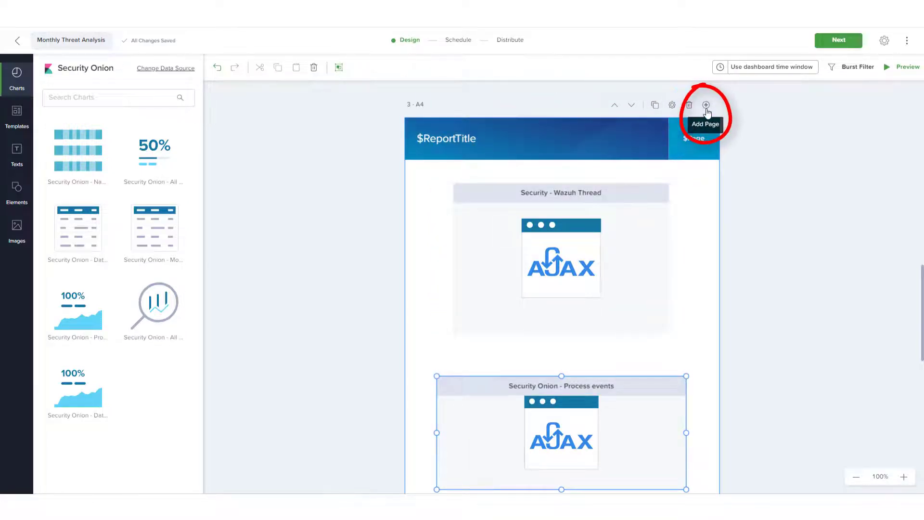
click(673, 108)
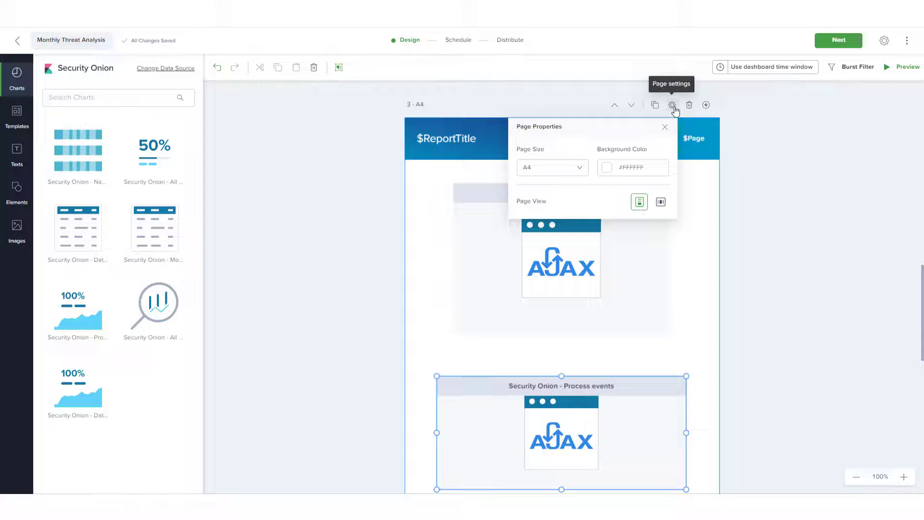
click(665, 127)
Delete the Skedler logo from the cover page.
scroll(807, 188, up, 15)
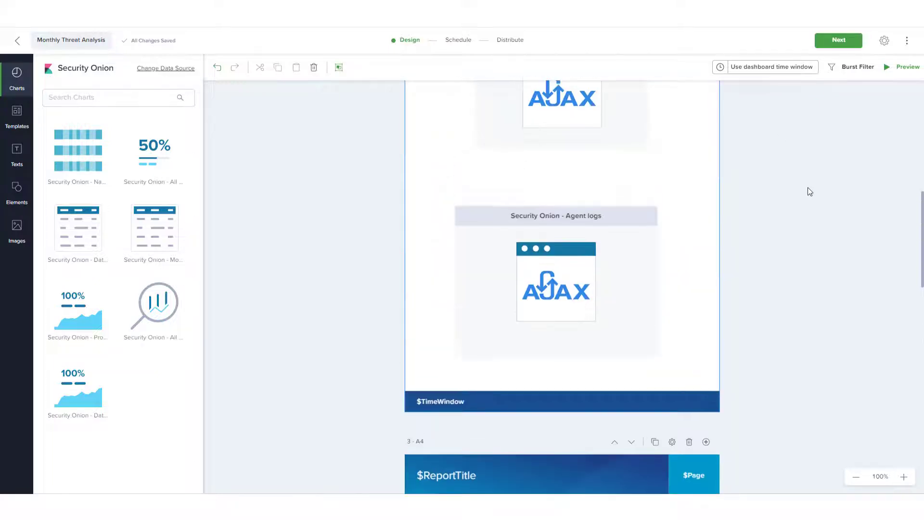
scroll(807, 188, up, 1)
click(471, 151)
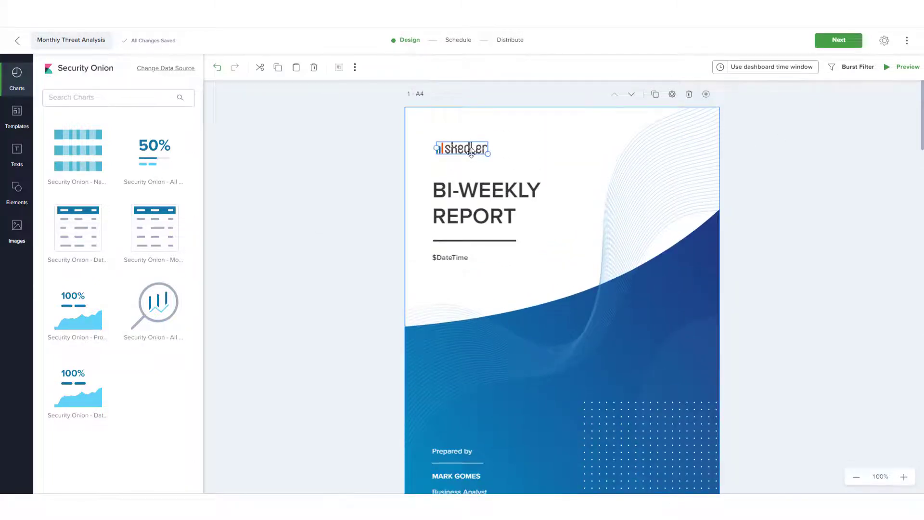
key(Delete)
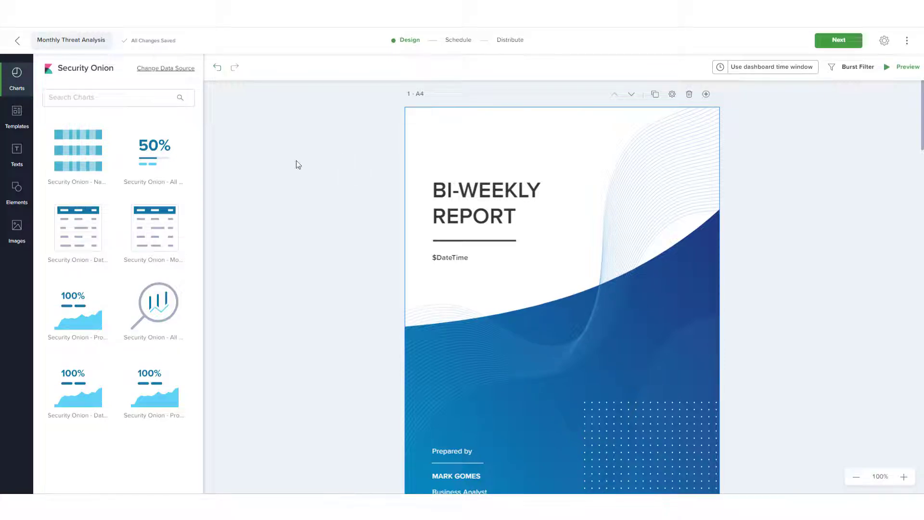
Upload the image file Logo (SOS Report) to the report's image library.
click(24, 240)
click(124, 72)
click(535, 214)
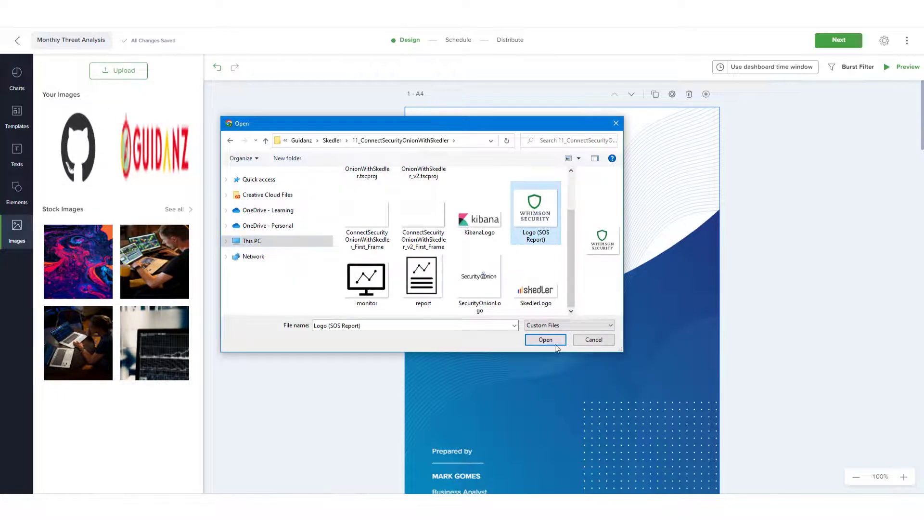
click(556, 342)
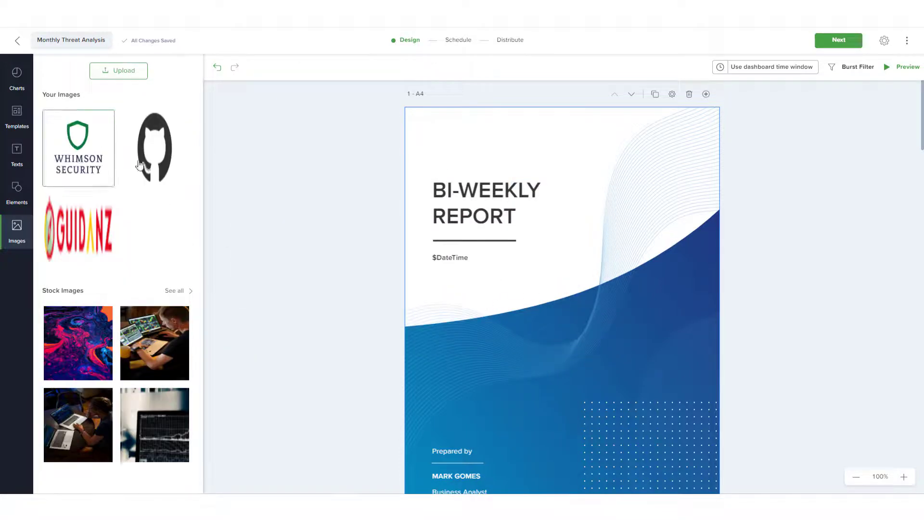
Place the Whimson Security logo on the cover page, shrink it and position it above the BI-WEEKLY REPORT title.
drag(79, 150, 497, 188)
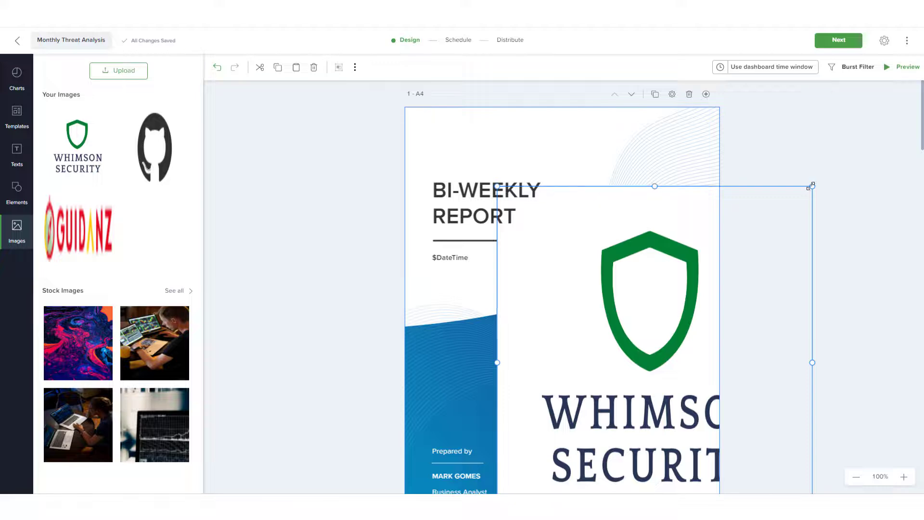
drag(810, 186, 588, 437)
drag(541, 462, 471, 141)
drag(515, 212, 458, 155)
click(394, 171)
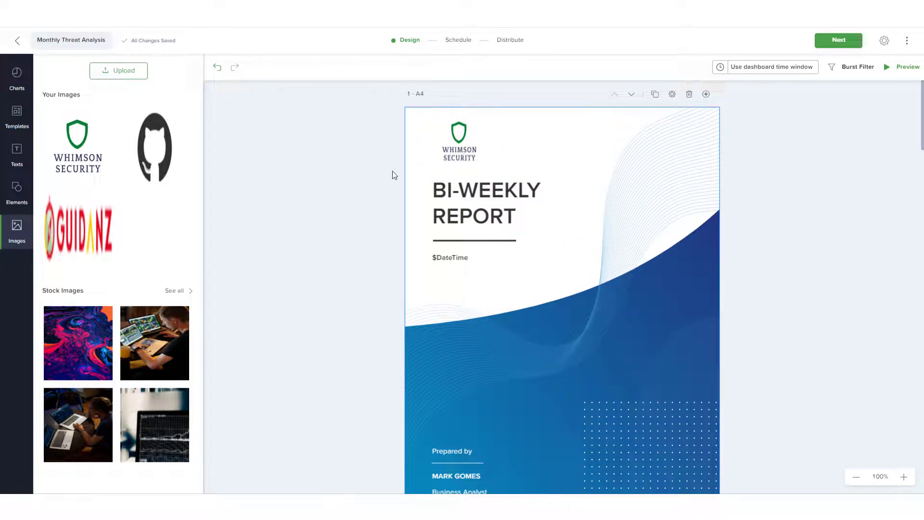
Replace the BI-WEEKLY REPORT title on the cover page with the ${ReportTitle} parameter.
click(498, 223)
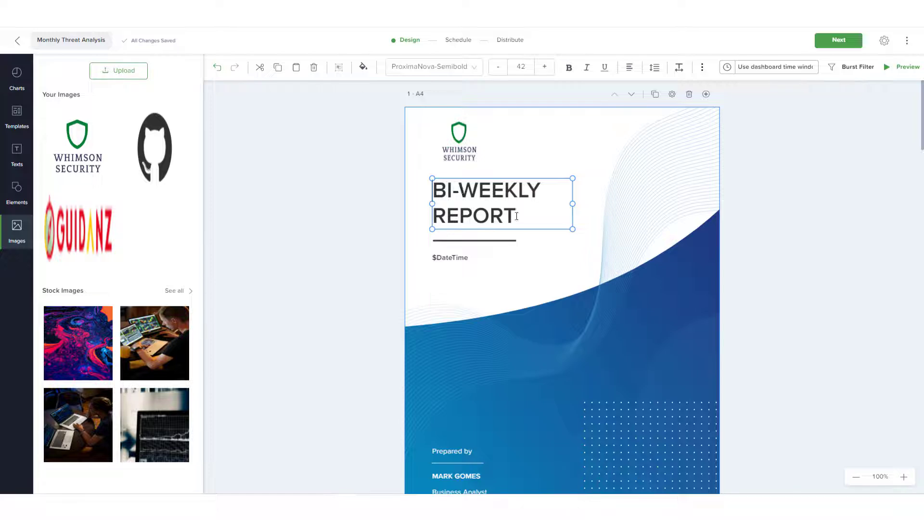
drag(516, 216, 423, 198)
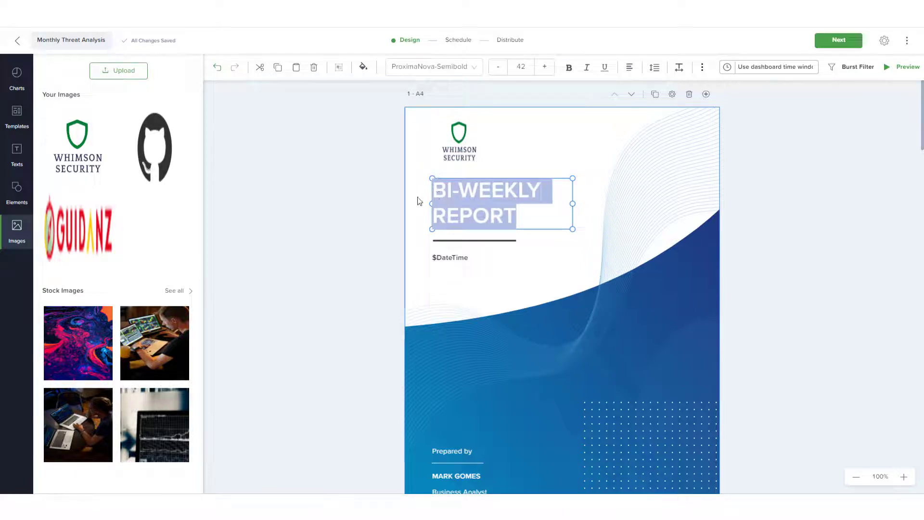
text($)
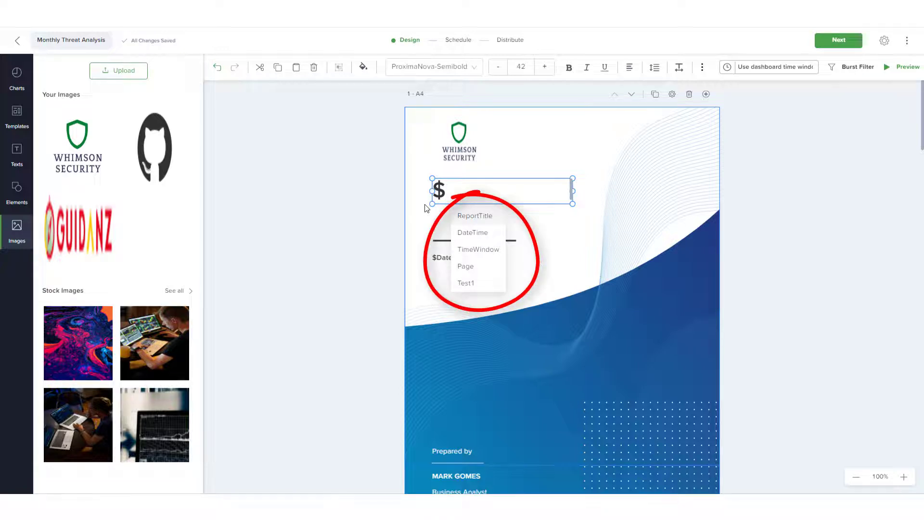
click(472, 214)
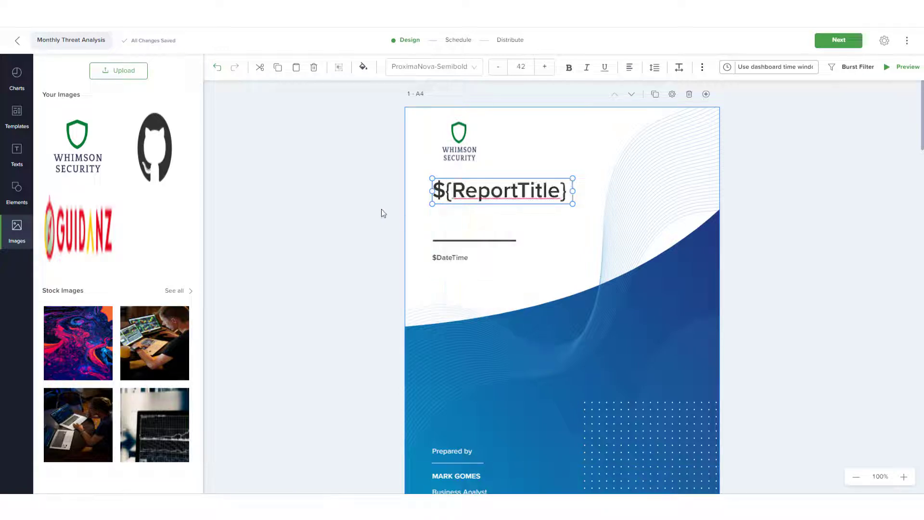
Widen the cover title's text box to about 515 and move it slightly down toward the divider line.
drag(573, 191, 704, 194)
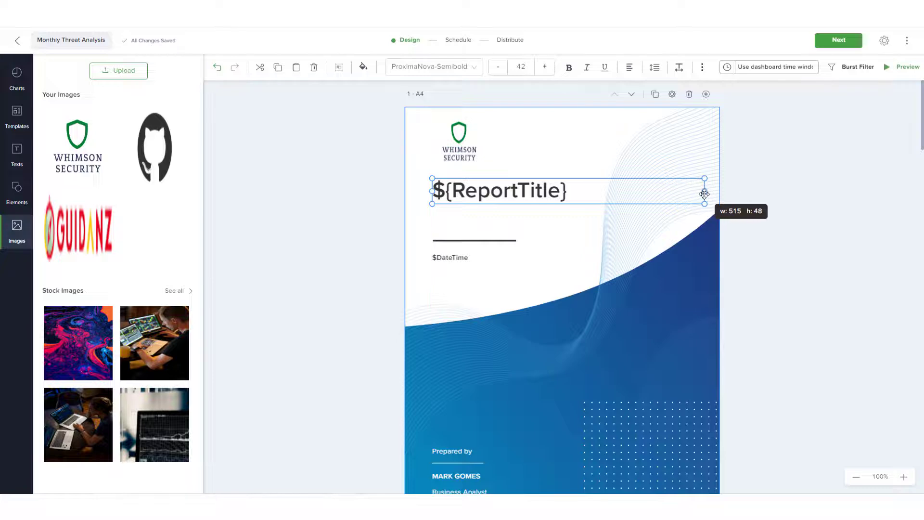
drag(509, 189, 506, 199)
click(762, 215)
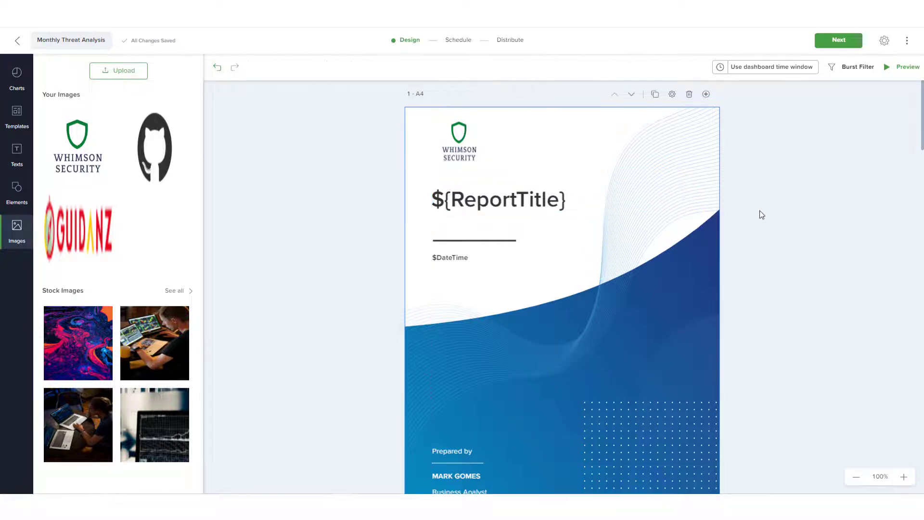
Add a subheading reading "New Data" on page 2, between the Source Logs and Agent logs charts.
scroll(760, 211, down, 10)
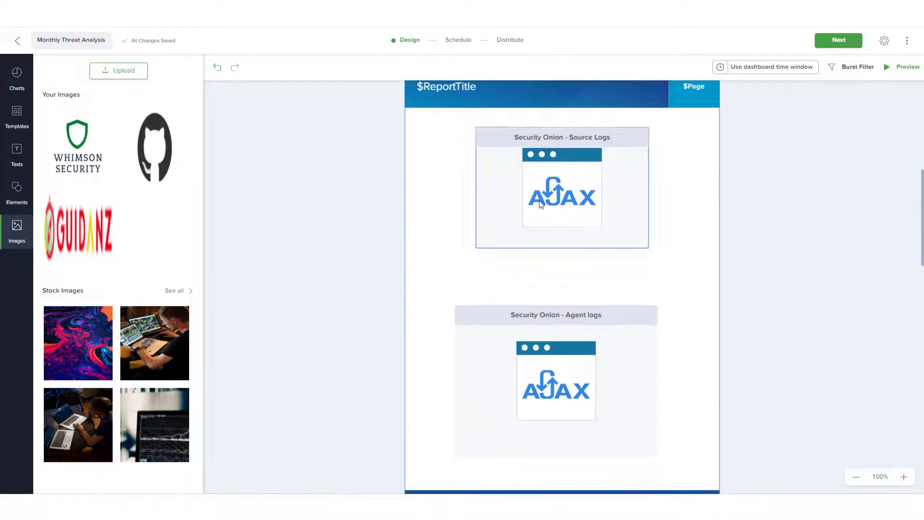
click(17, 155)
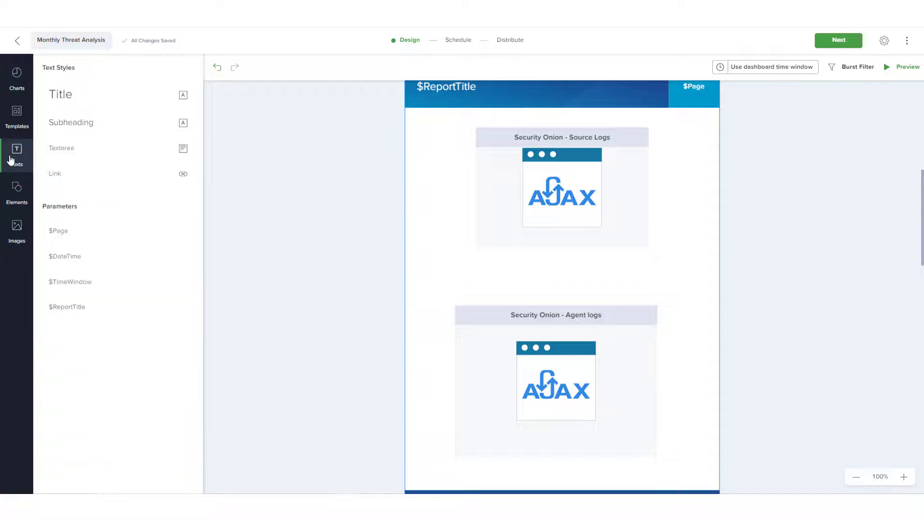
click(74, 129)
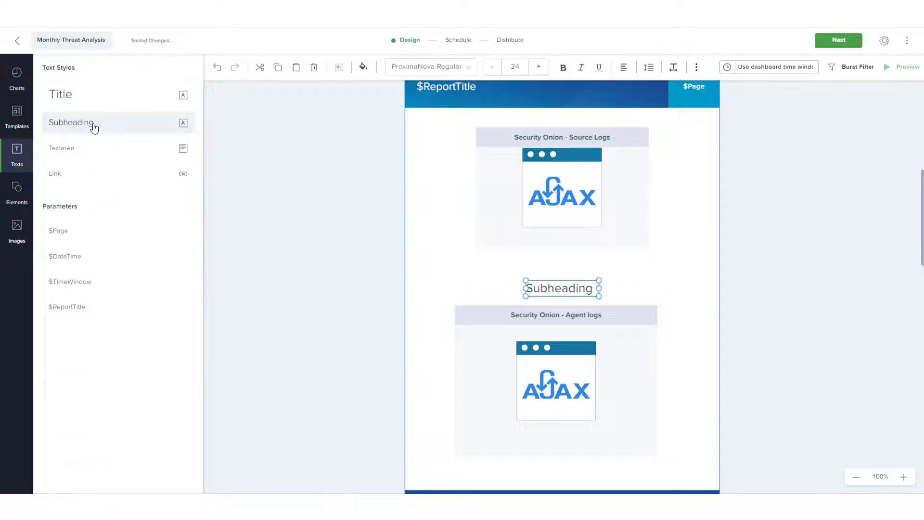
double_click(597, 294)
text(New Data)
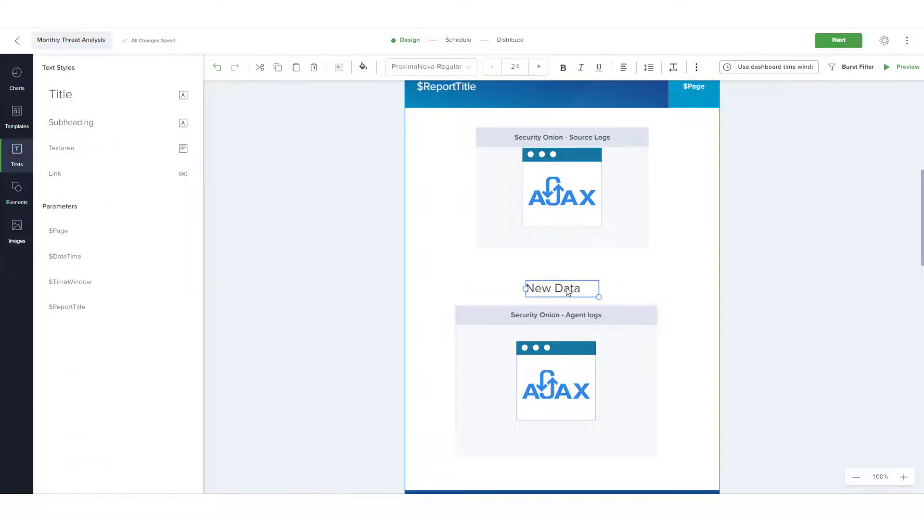
drag(567, 290, 568, 276)
Add a line below the New Data subheading and stretch it across nearly the full page width.
click(17, 192)
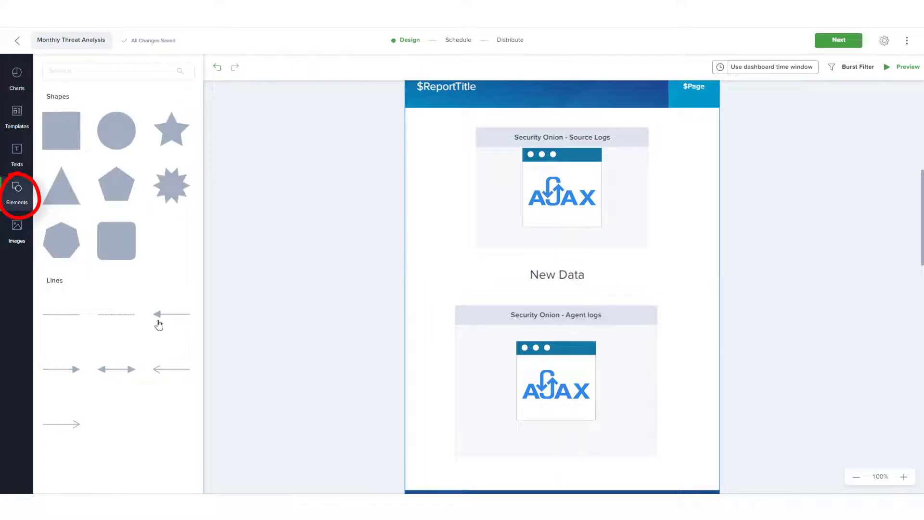
drag(158, 321, 484, 297)
drag(608, 304, 706, 287)
drag(486, 287, 424, 284)
click(332, 275)
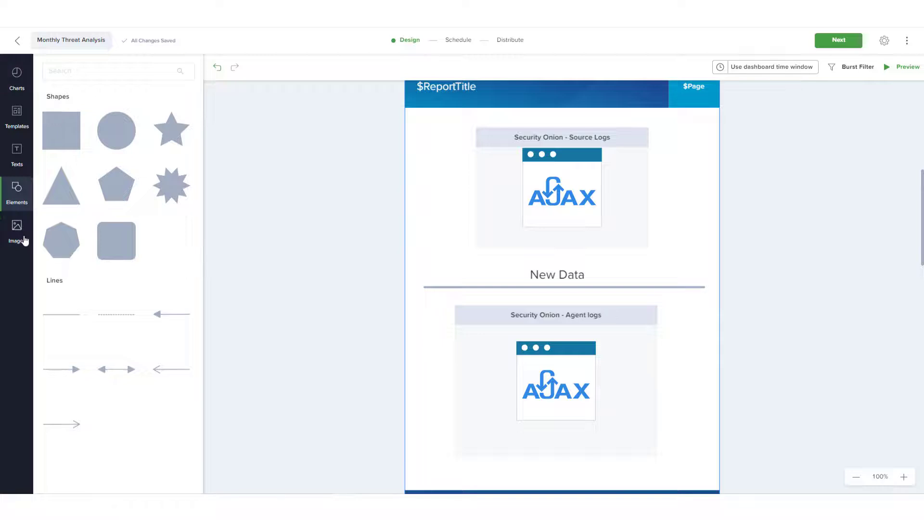
Browse the full collection of stock images.
click(25, 241)
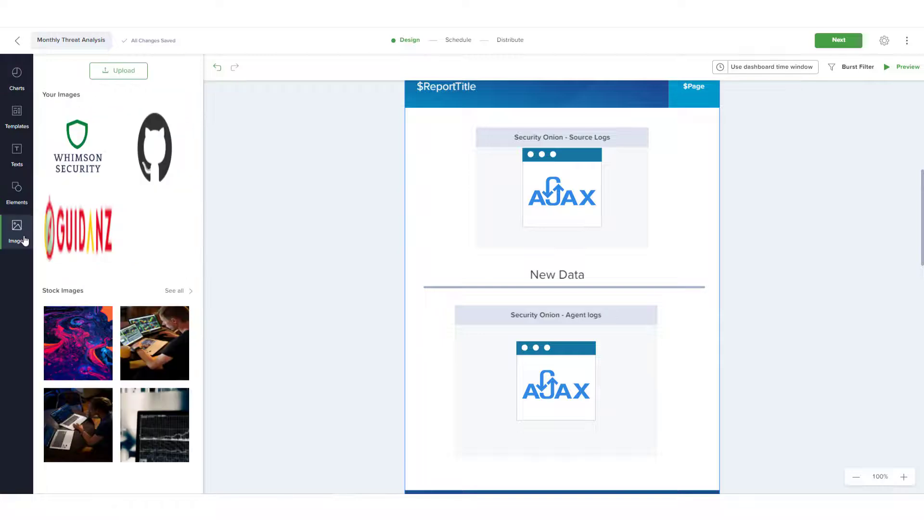
click(174, 291)
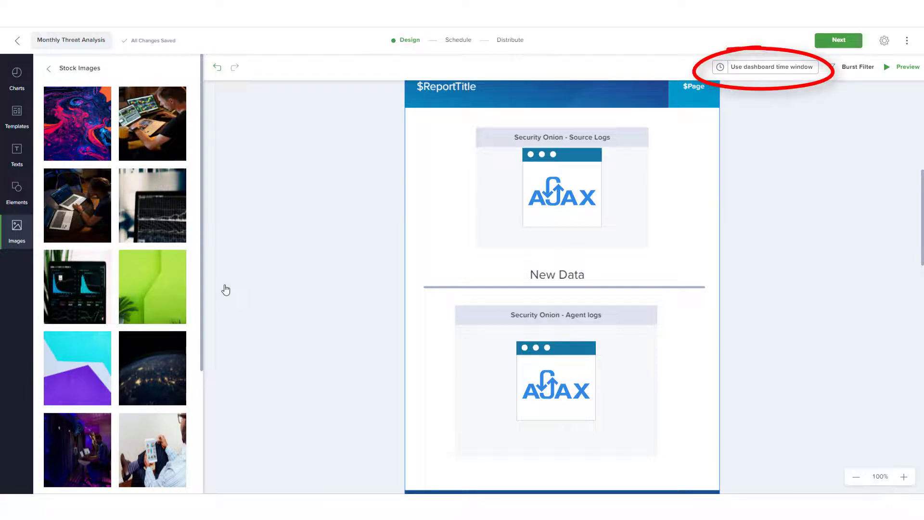
click(763, 75)
click(753, 101)
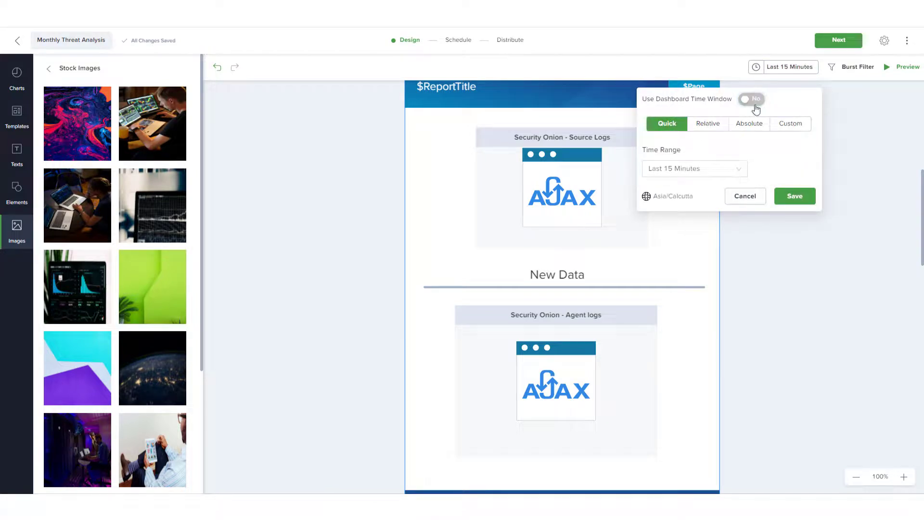
click(753, 100)
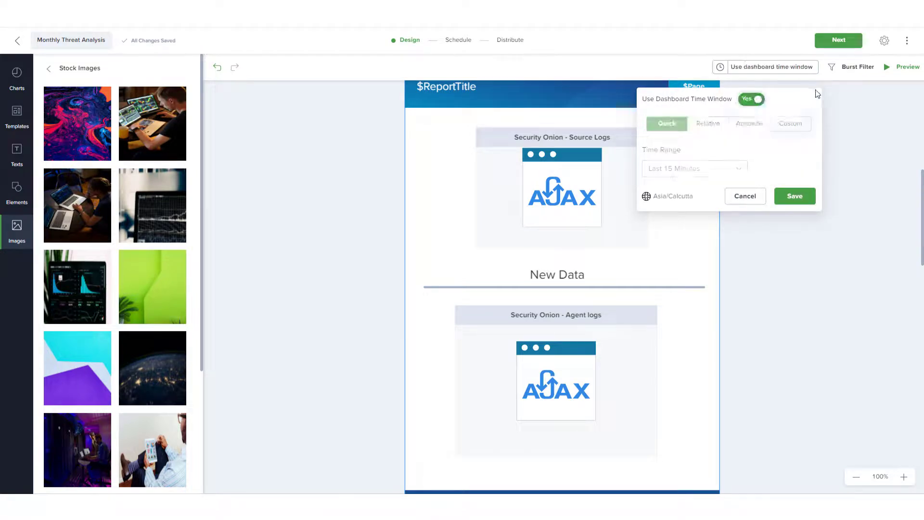
click(825, 95)
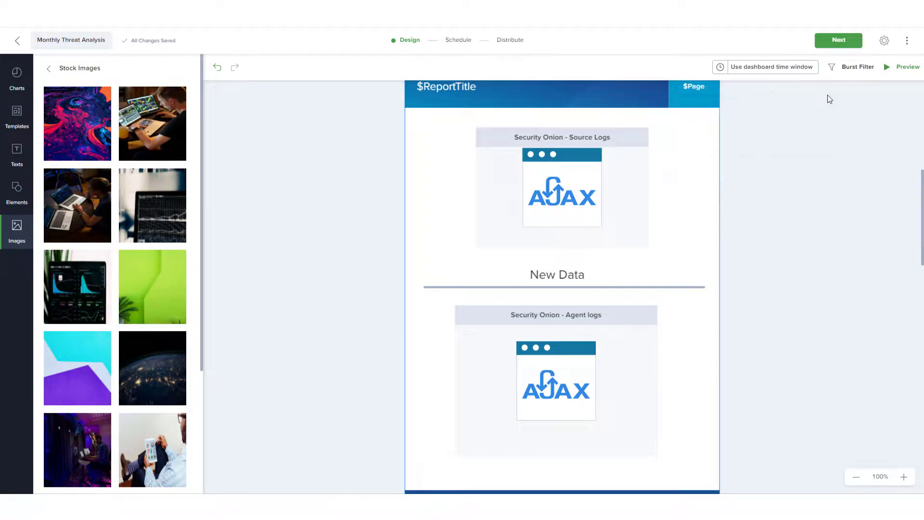
Check the available burst filters without applying one, and preview the generated report through to its end.
click(858, 69)
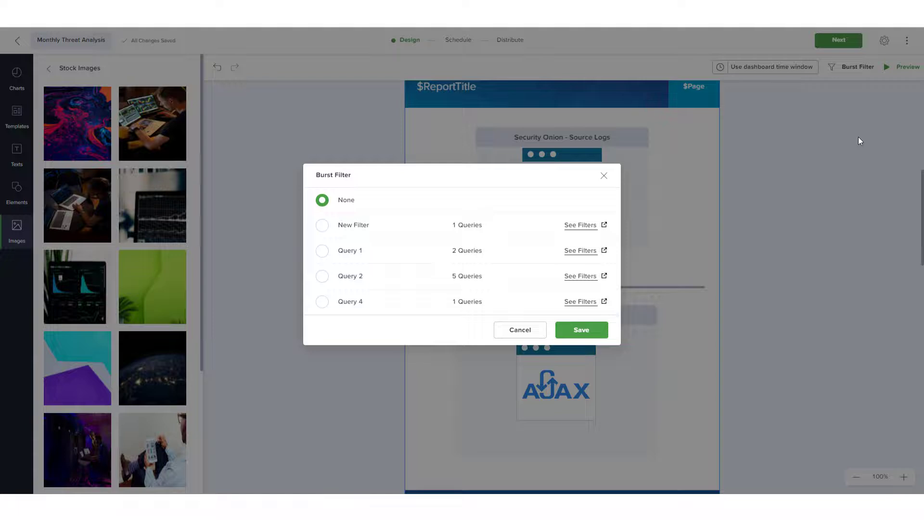
click(529, 332)
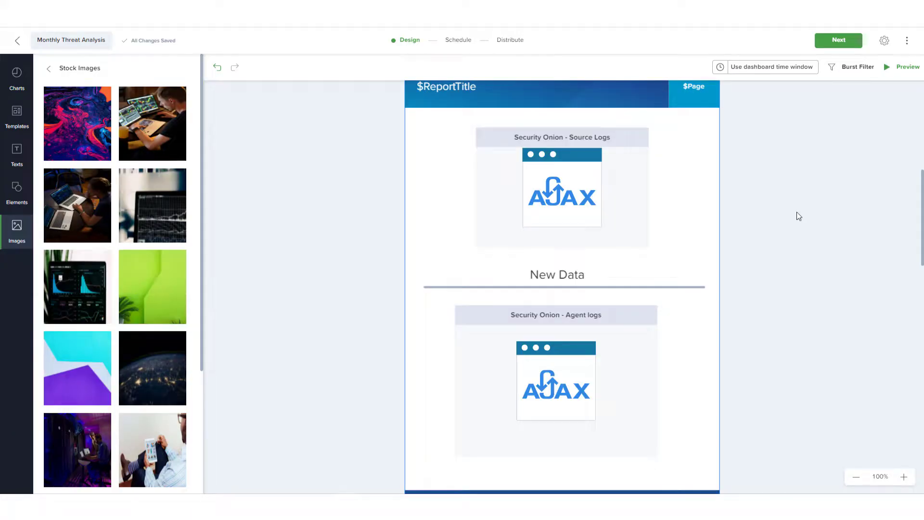
click(908, 67)
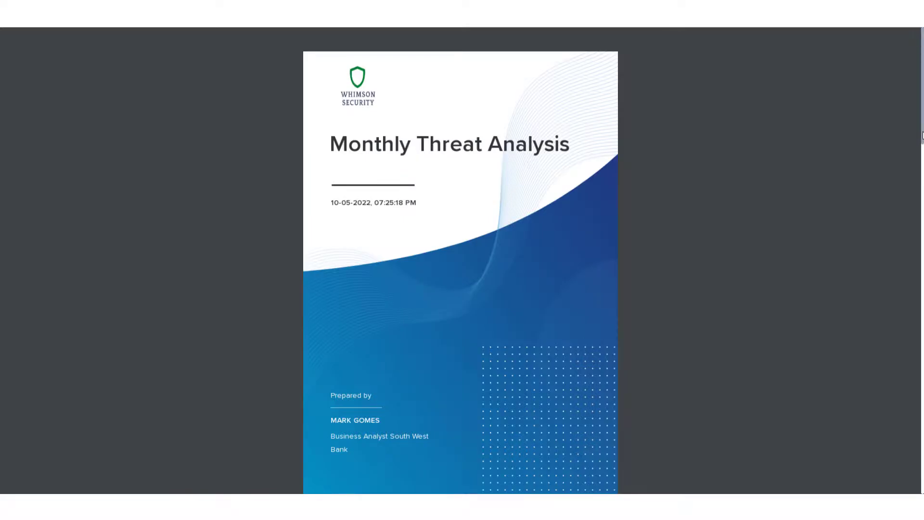
drag(921, 135, 922, 486)
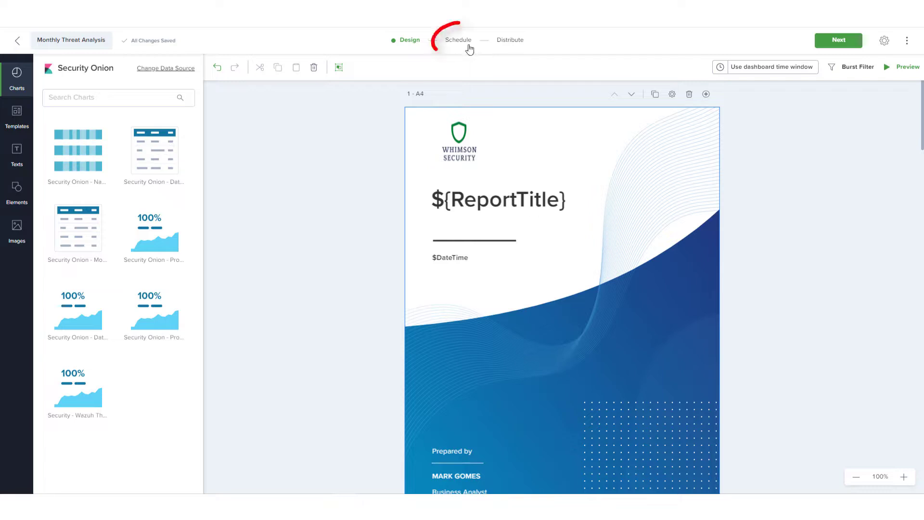
Schedule the report monthly with start minute 00 on day 01 of every 01 month, and save the schedule.
click(465, 46)
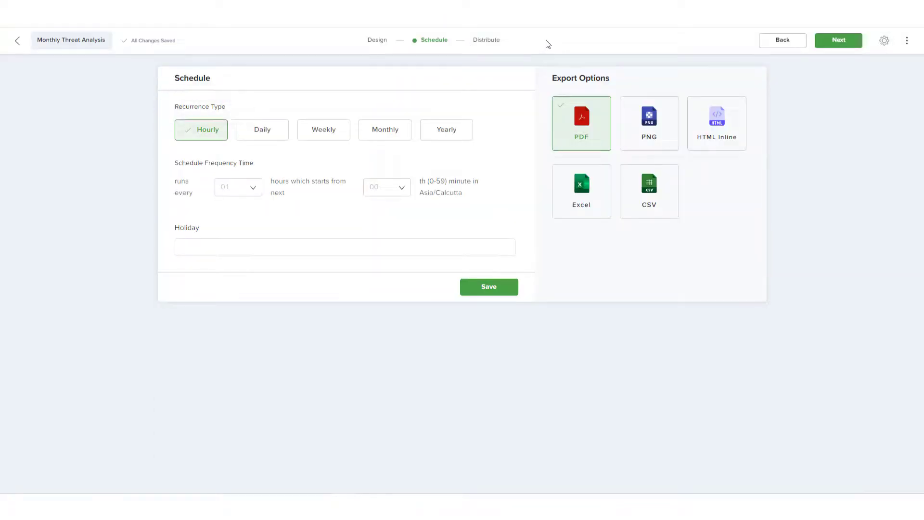
click(384, 134)
click(247, 191)
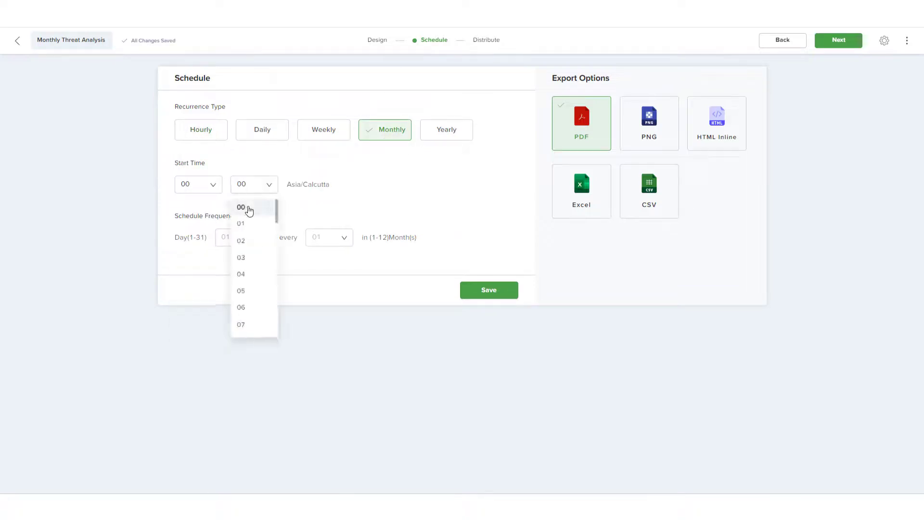
click(247, 208)
click(238, 237)
click(236, 257)
click(329, 237)
click(327, 260)
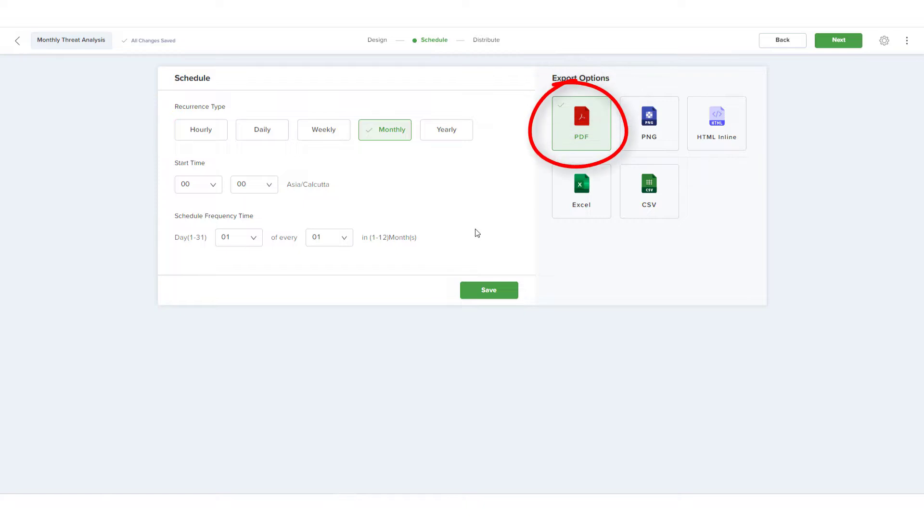
click(487, 293)
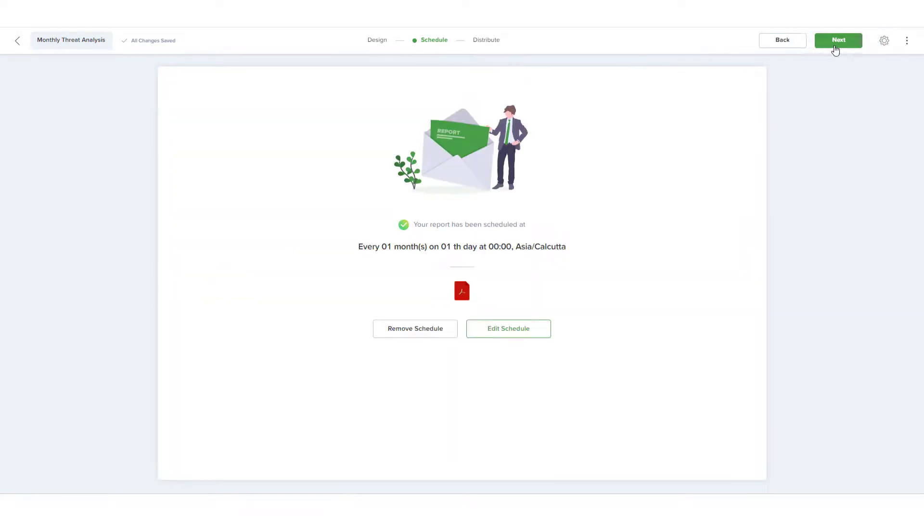
Set up mail distribution for the report using the Sendgrid notification channel, with Skedler Admin as recipient.
click(836, 43)
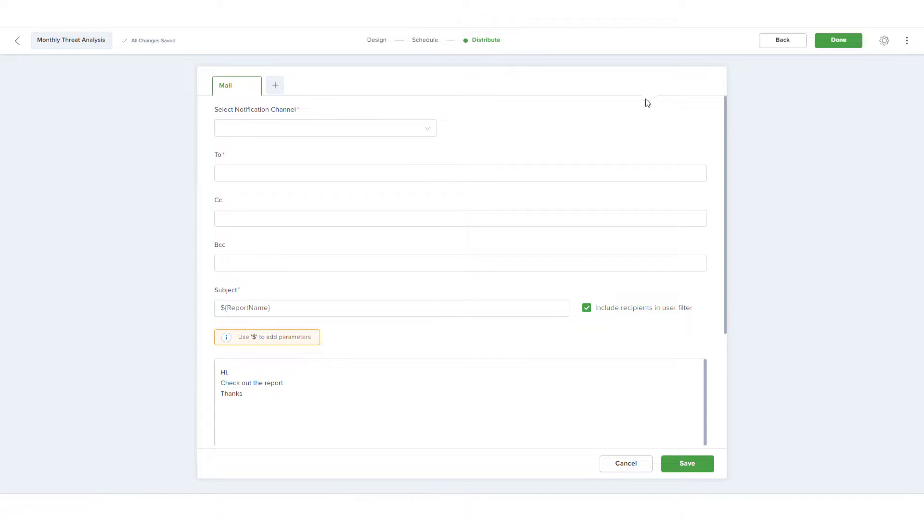
click(275, 88)
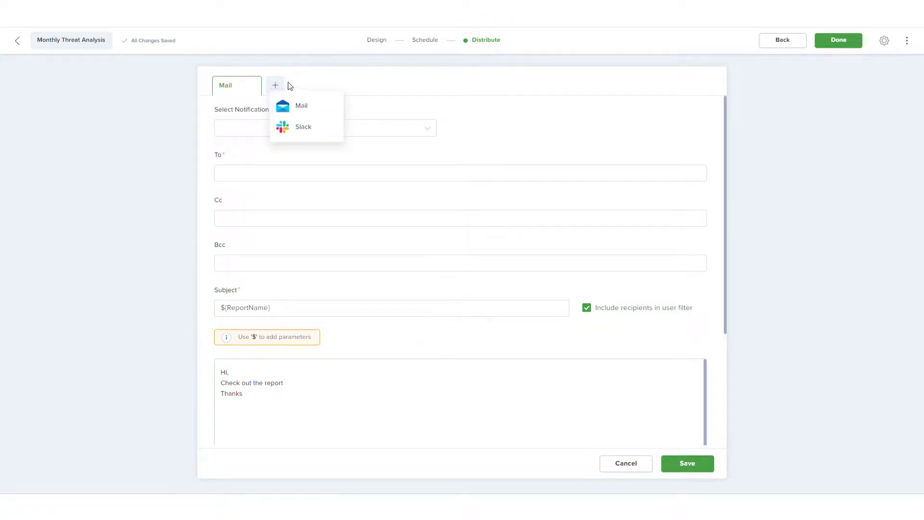
click(290, 86)
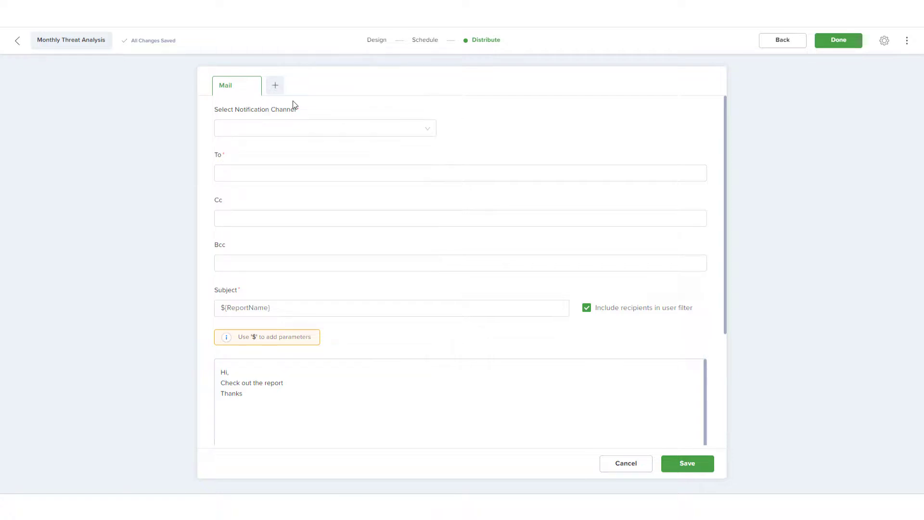
click(289, 128)
click(272, 152)
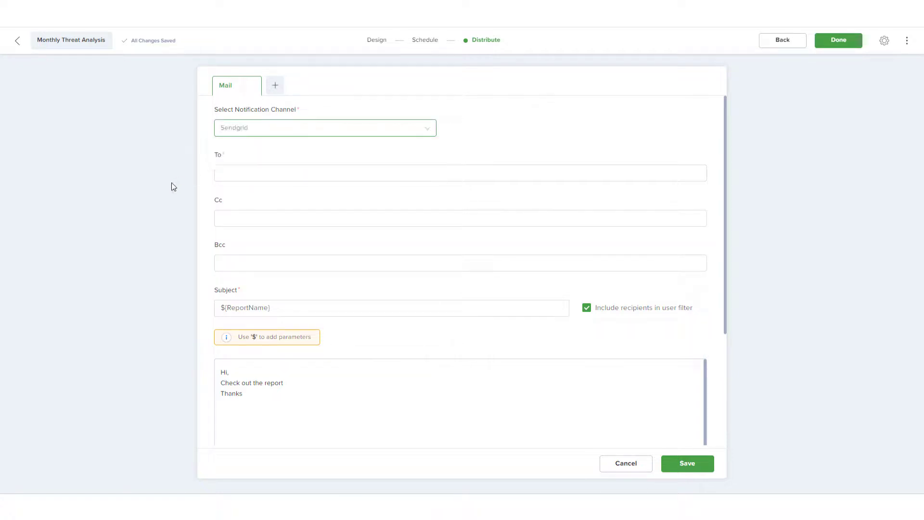
click(244, 173)
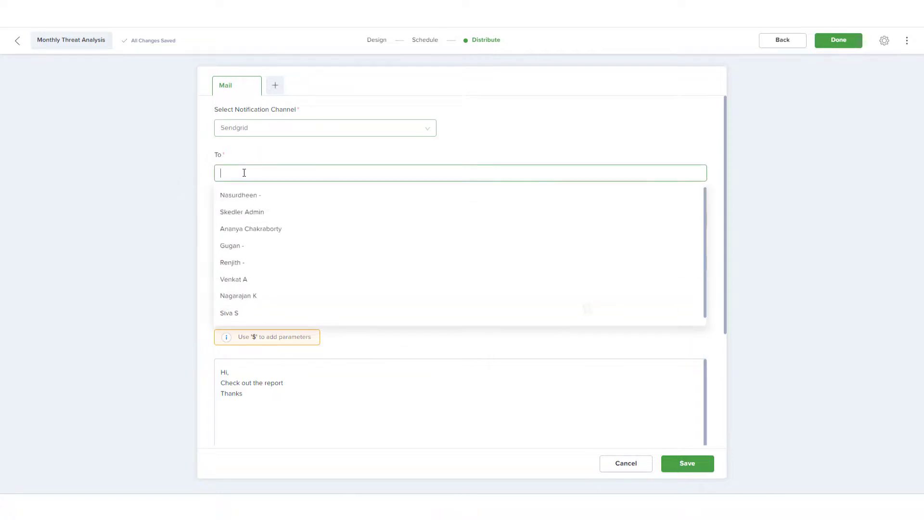
click(244, 216)
click(174, 217)
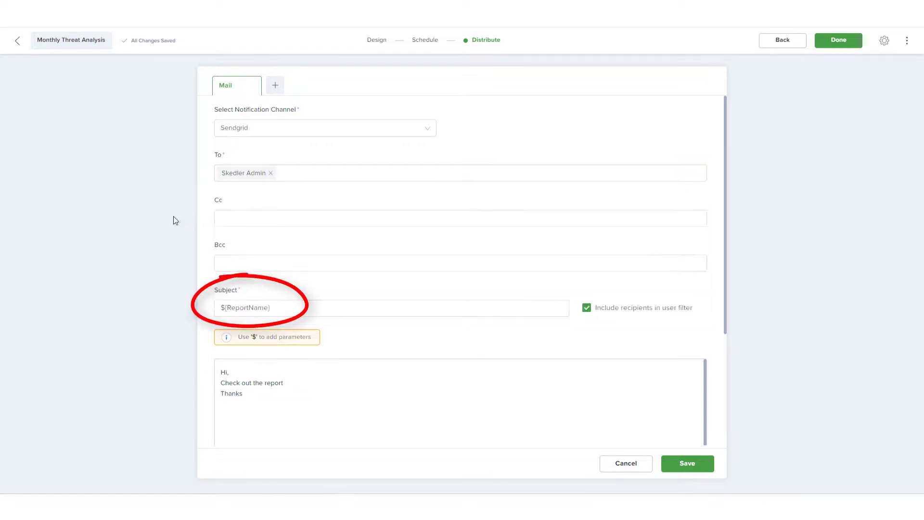
Extend the mail subject to "${ReportName} from ${Date}", save the distribution settings and finish the report setup.
click(298, 304)
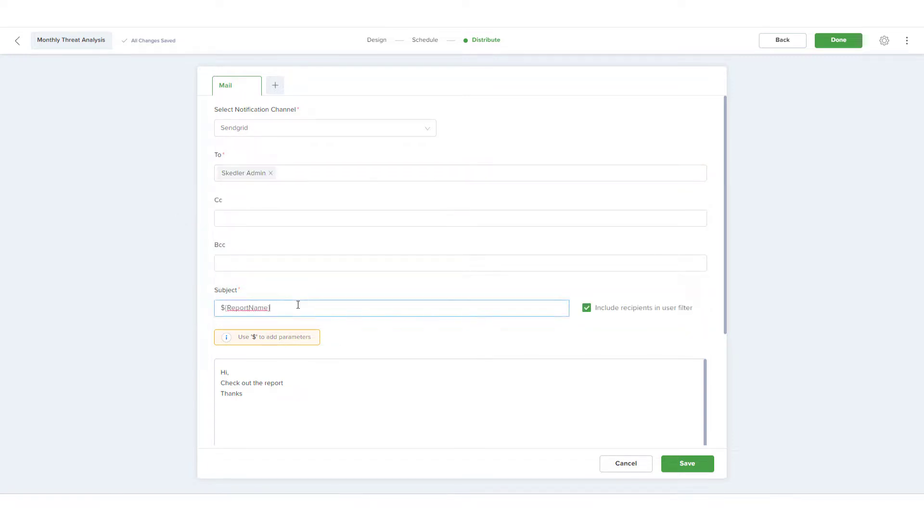
text(from )
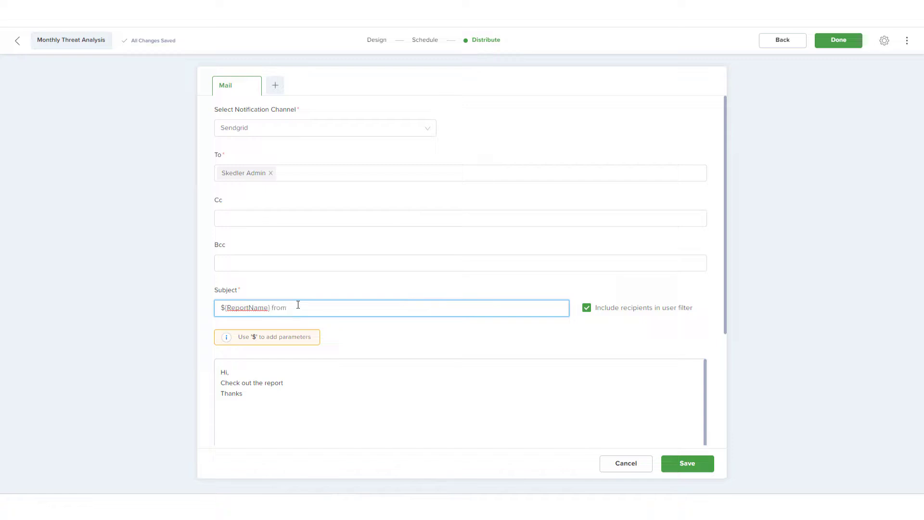
text($)
click(305, 411)
click(163, 342)
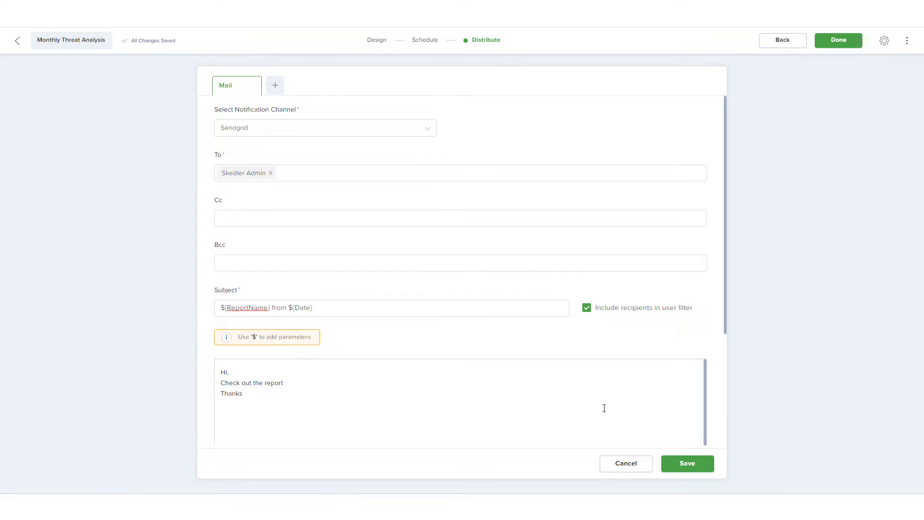
click(676, 467)
click(833, 45)
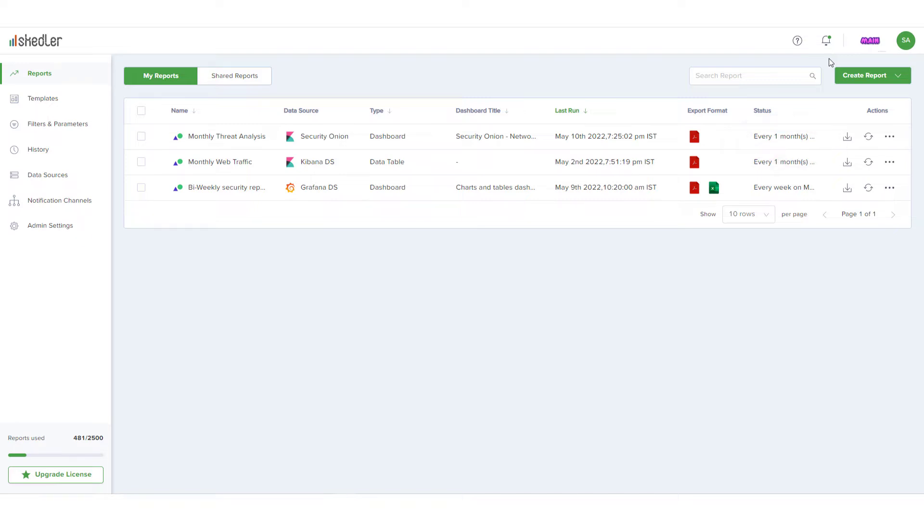
Download the PDF of the Monthly Threat Analysis report and show the further actions available for it.
click(696, 142)
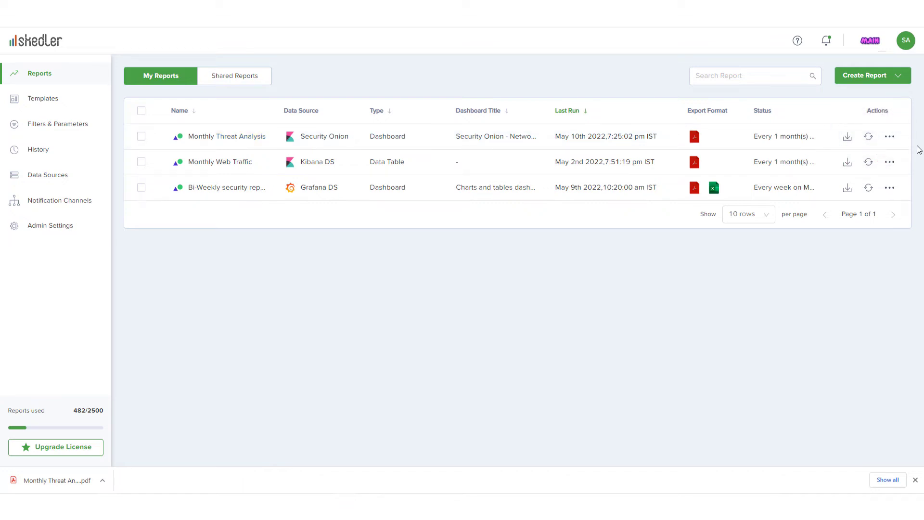
click(891, 137)
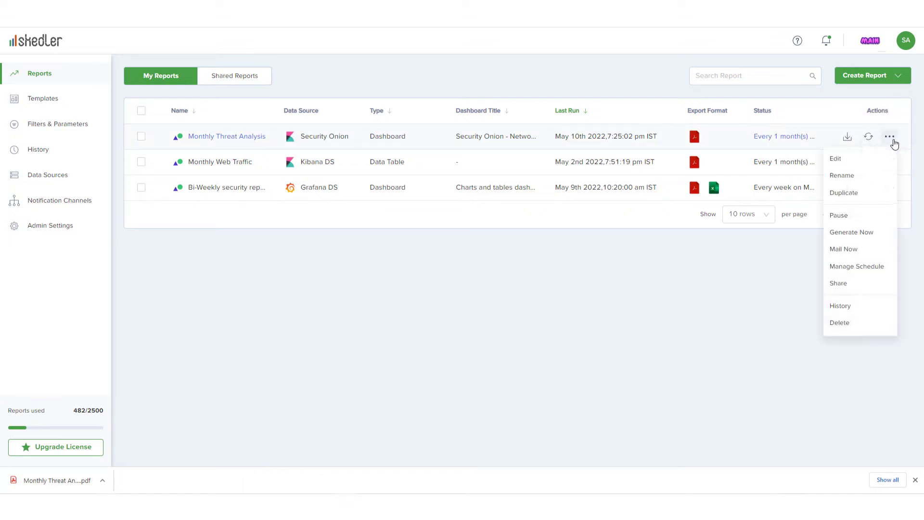